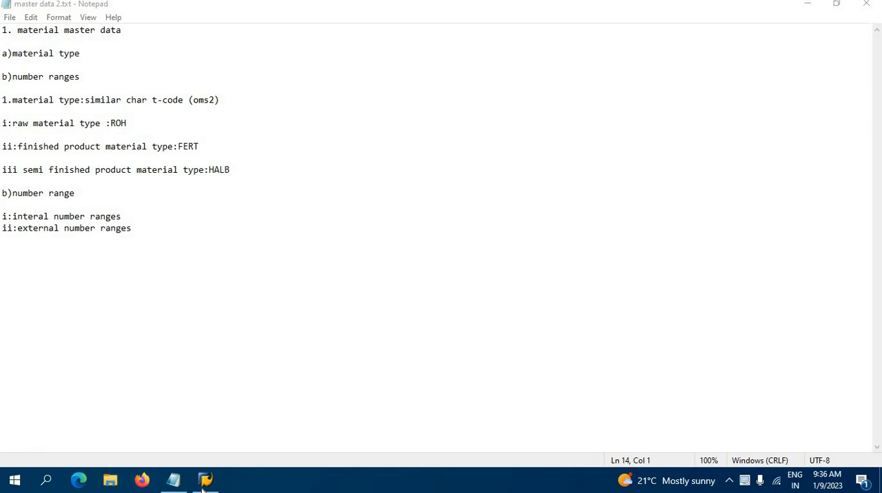
# Switch to SAP Logon, open the logon screen of the SAP system and maximize its window
pyautogui.moveTo(205, 486)
pyautogui.click(199, 416)
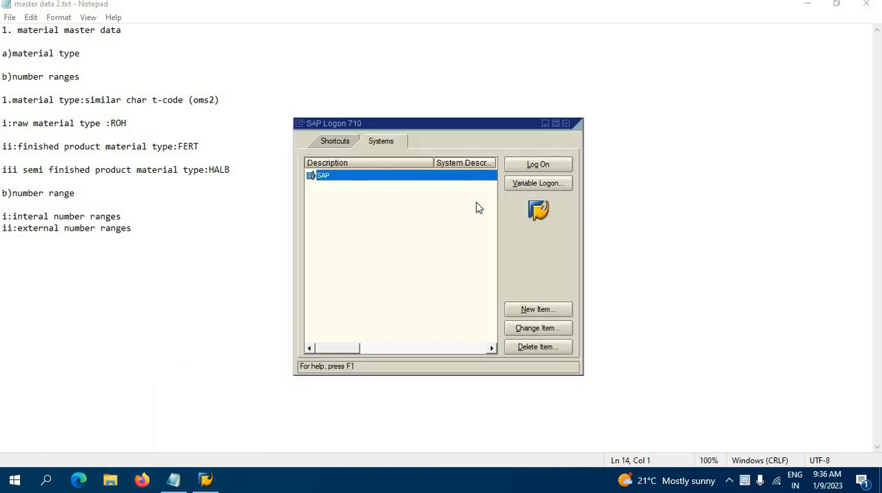
pyautogui.click(525, 170)
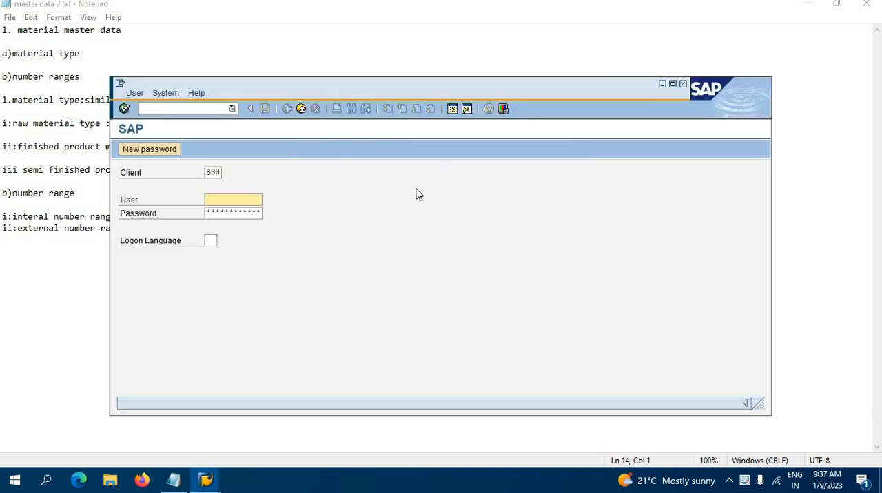
pyautogui.click(673, 84)
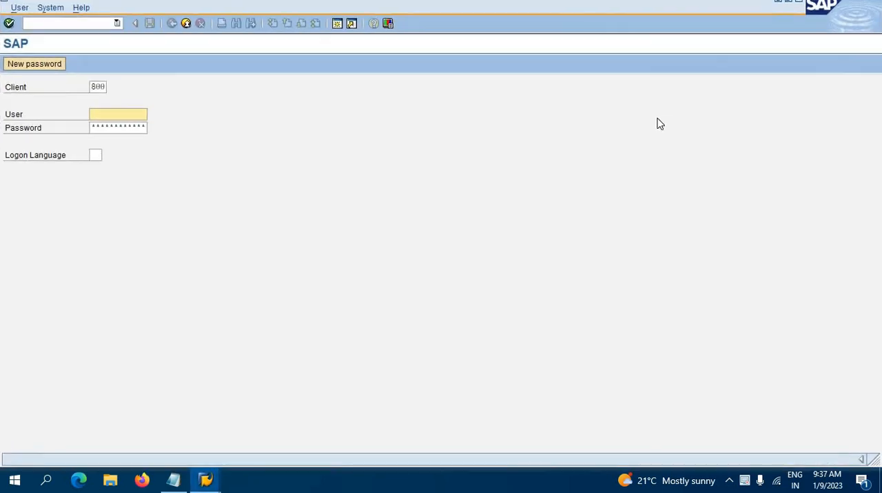
# Log on to client 800 with the user name and account password
pyautogui.write('syed')
pyautogui.press('Tab')
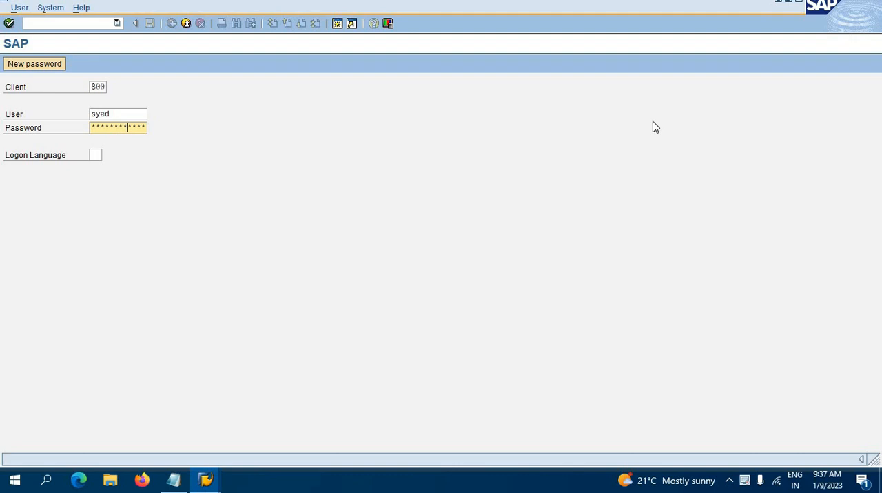
pyautogui.press('Return')
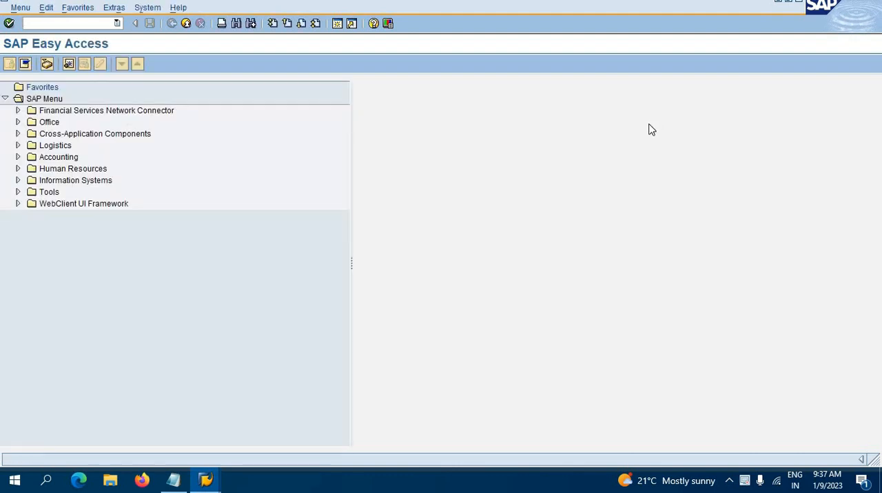
# Switch to the Notepad notes and review the material type t-code oms2 and the types ROH, FERT and HALB
pyautogui.click(174, 481)
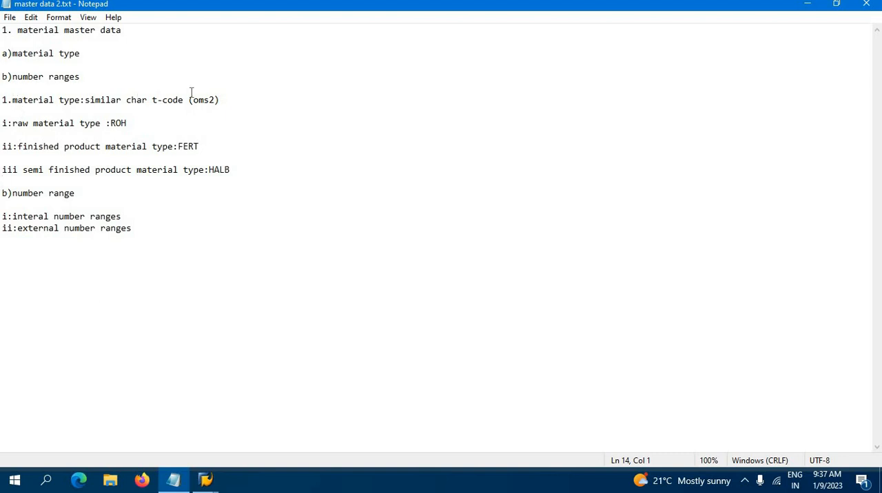
pyautogui.moveTo(189, 100); pyautogui.dragTo(248, 98)
pyautogui.moveTo(128, 124); pyautogui.dragTo(110, 124)
pyautogui.moveTo(200, 139); pyautogui.dragTo(203, 149)
pyautogui.click(245, 170)
pyautogui.click(212, 178)
pyautogui.click(230, 101)
pyautogui.press('Down')
# Switch back to SAP, view the material types overview through transaction oms2, and return to SAP Easy Access
pyautogui.click(206, 480)
pyautogui.click(235, 439)
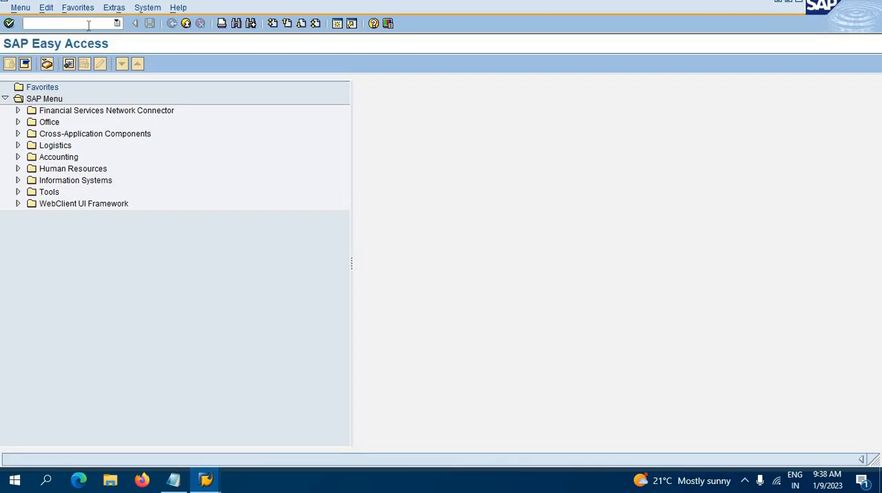
pyautogui.write('o')
pyautogui.press('Return')
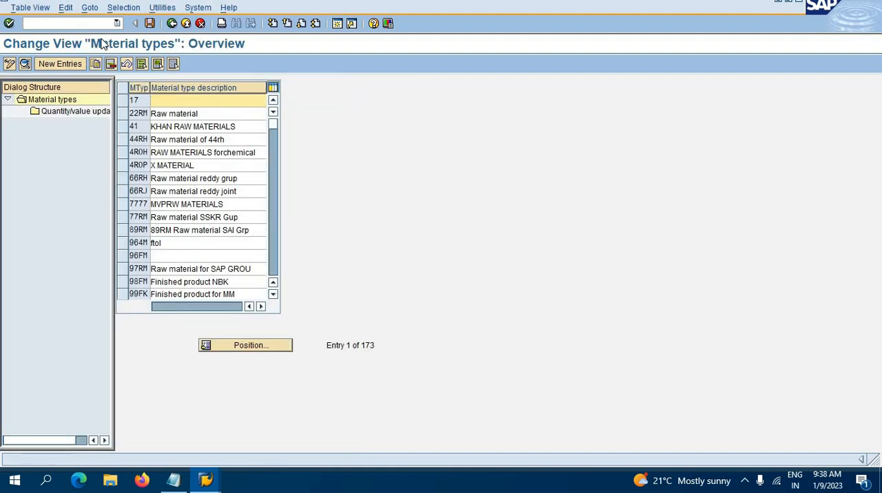
pyautogui.press('F3')
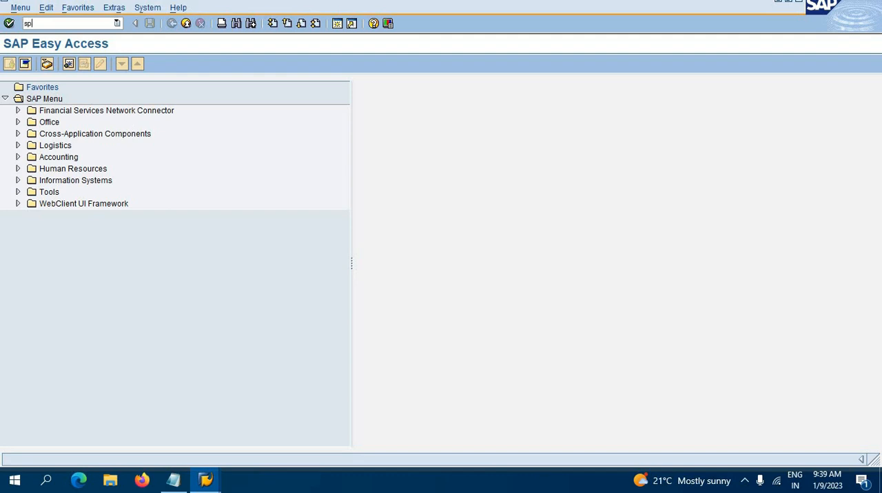
# Open the SAP Reference IMG from Customizing: Execute Project and expand Logistics - General
pyautogui.press('Return')
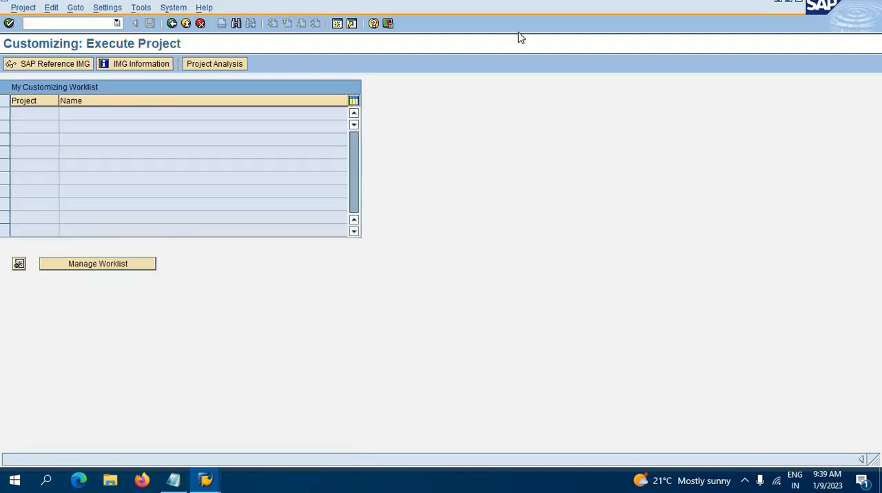
pyautogui.click(49, 65)
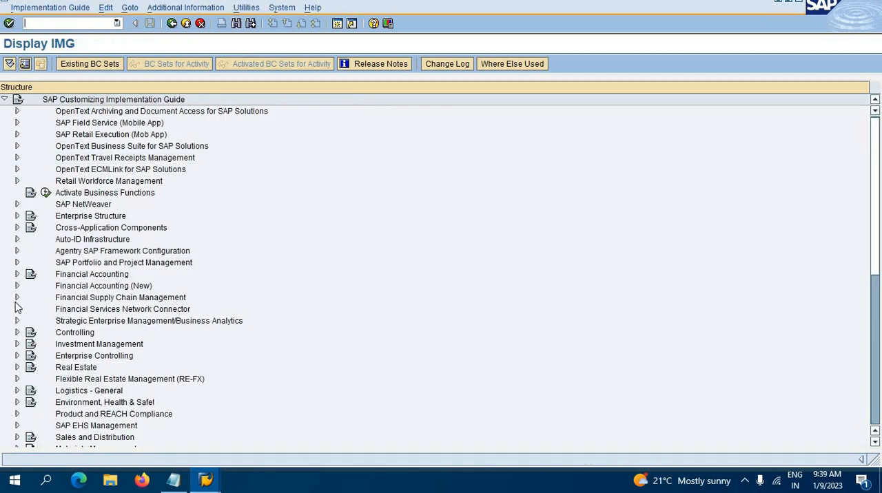
pyautogui.scroll(-2, 78, 372)
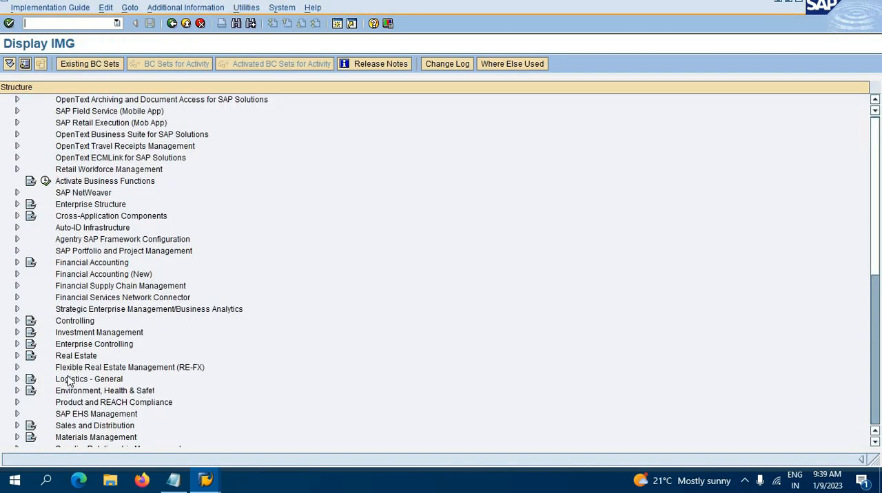
pyautogui.click(19, 367)
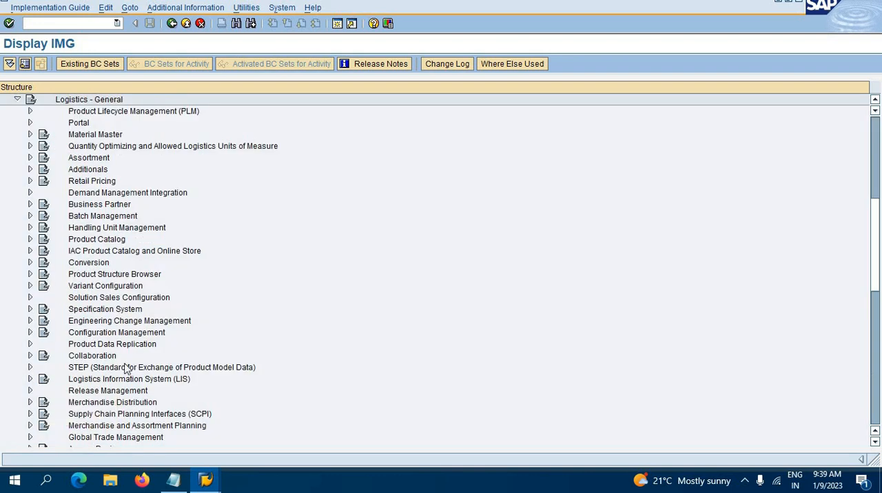
# Open the Define Attributes of Material Types activity under Material Master, Basic Settings, Material Types
pyautogui.click(30, 135)
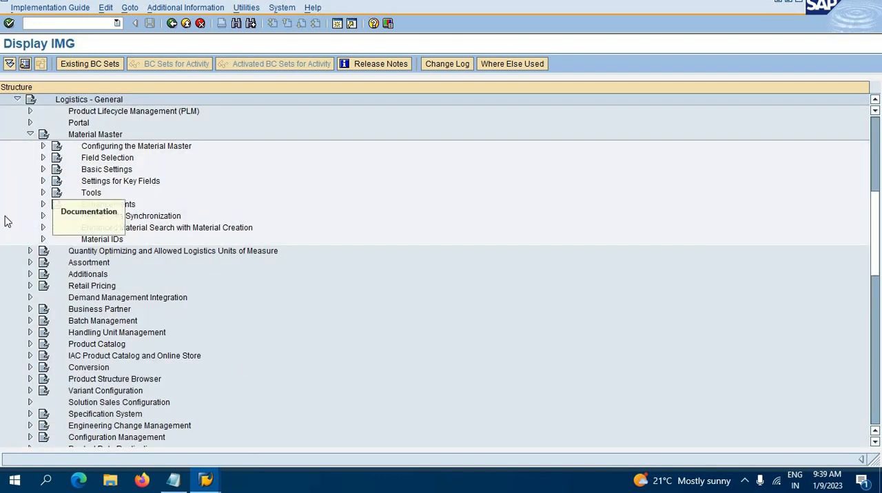
pyautogui.click(40, 172)
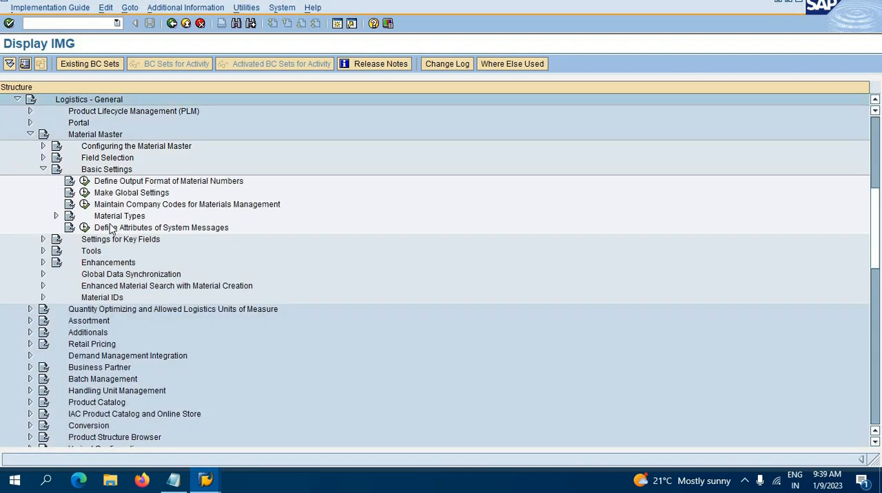
pyautogui.click(56, 216)
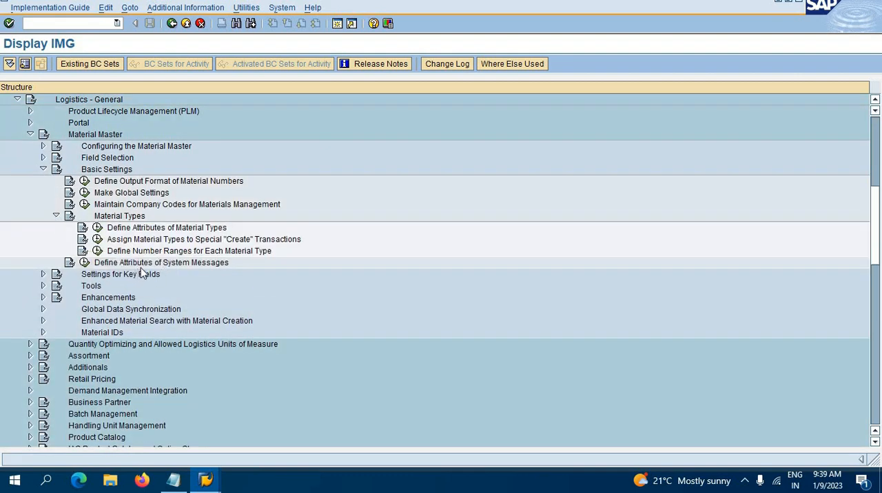
pyautogui.click(98, 229)
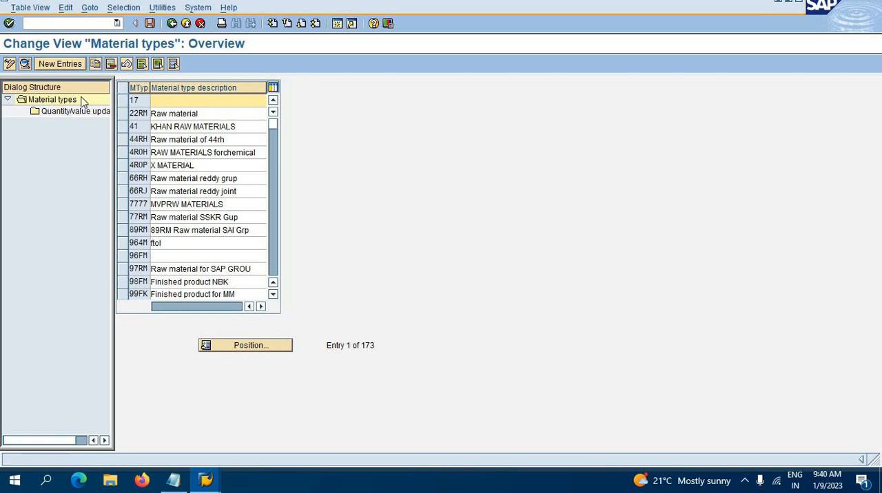
# Find material type ROH in the overview and copy it as the template for a new material type
pyautogui.click(251, 346)
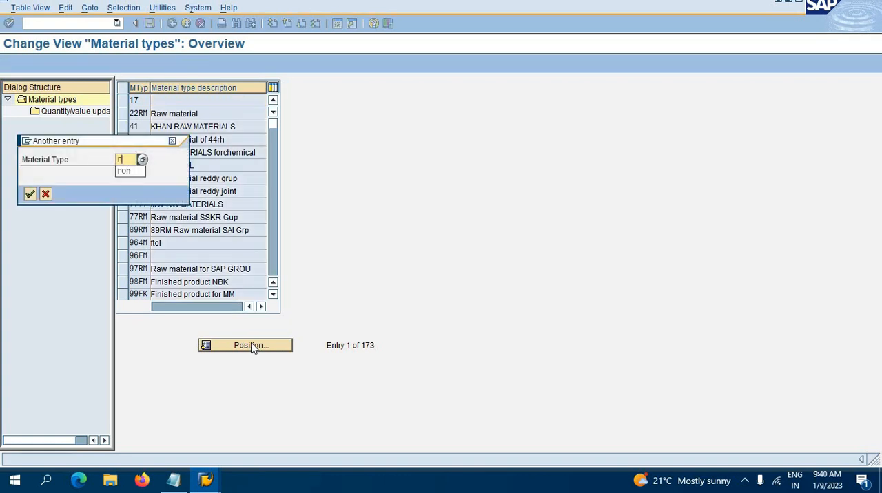
pyautogui.write('roh')
pyautogui.press('Return')
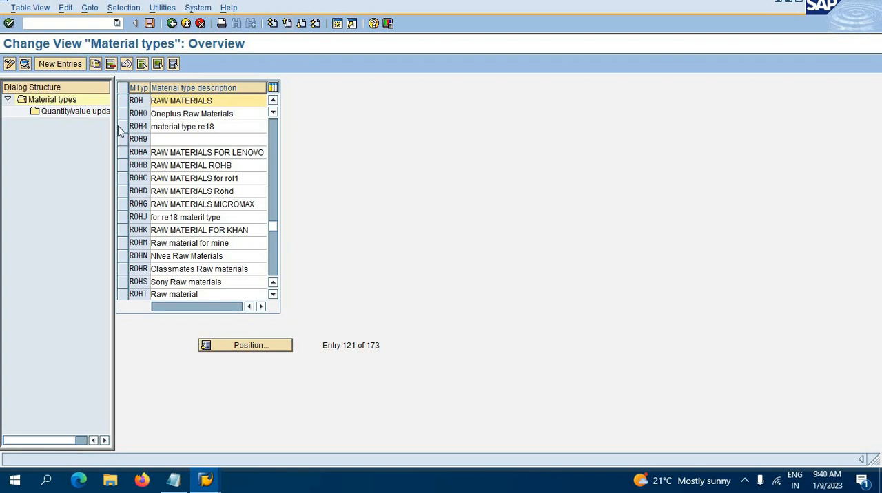
pyautogui.click(125, 102)
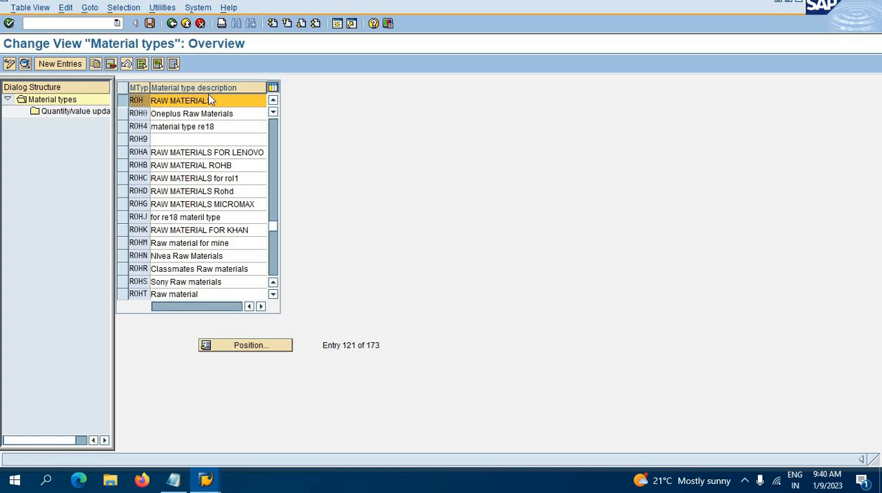
pyautogui.click(96, 64)
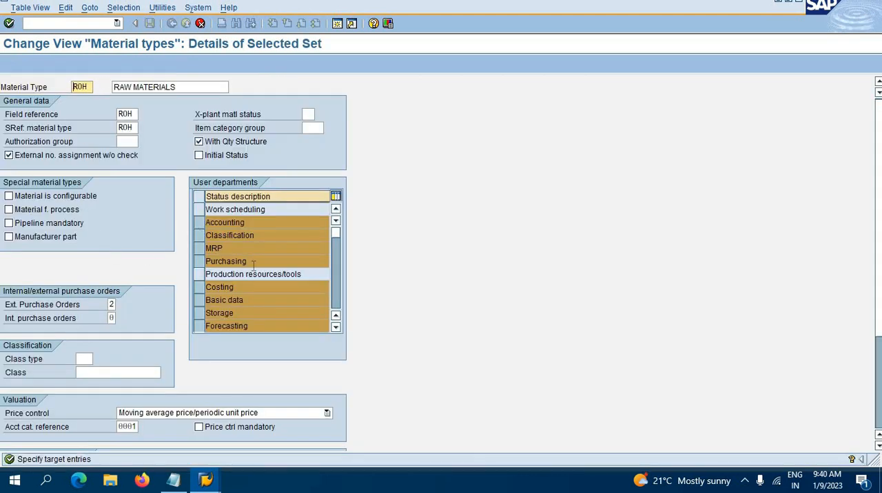
pyautogui.press('Return')
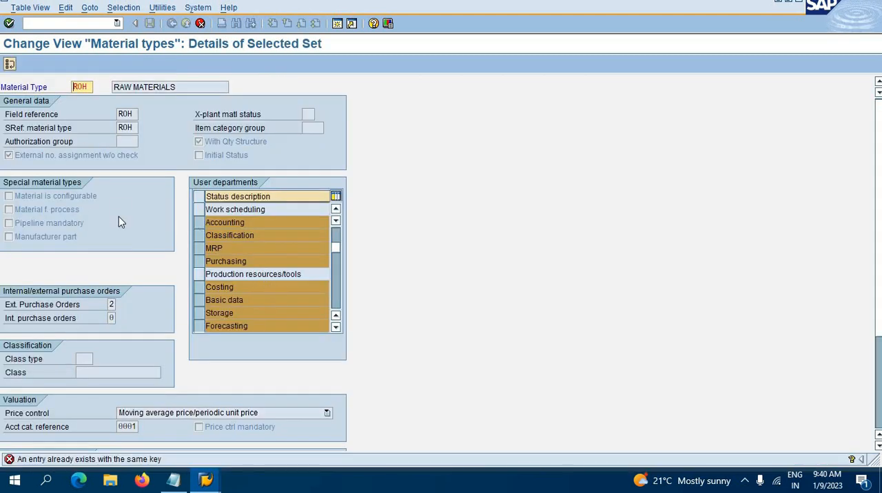
# Replace the copied entry's material type key with NROH
pyautogui.doubleClick(86, 87)
pyautogui.press('BackSpace')
pyautogui.press('BackSpace')
pyautogui.press('BackSpace')
pyautogui.press('Return')
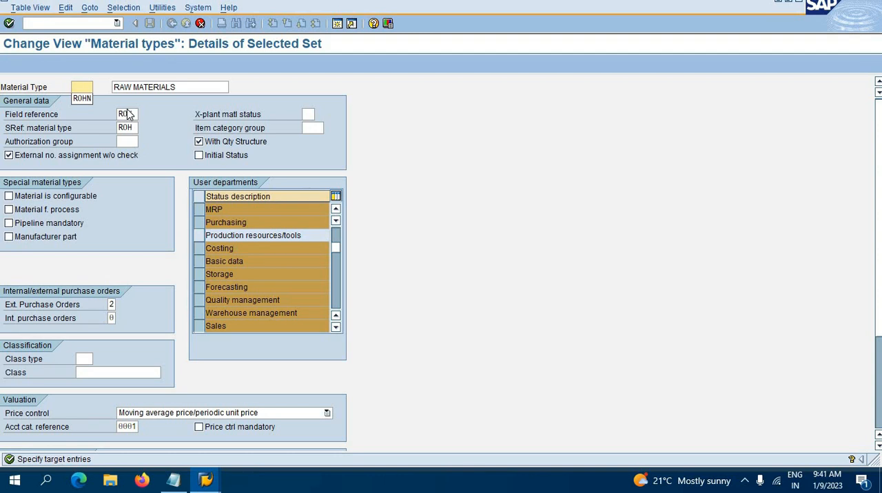
pyautogui.write('nro')
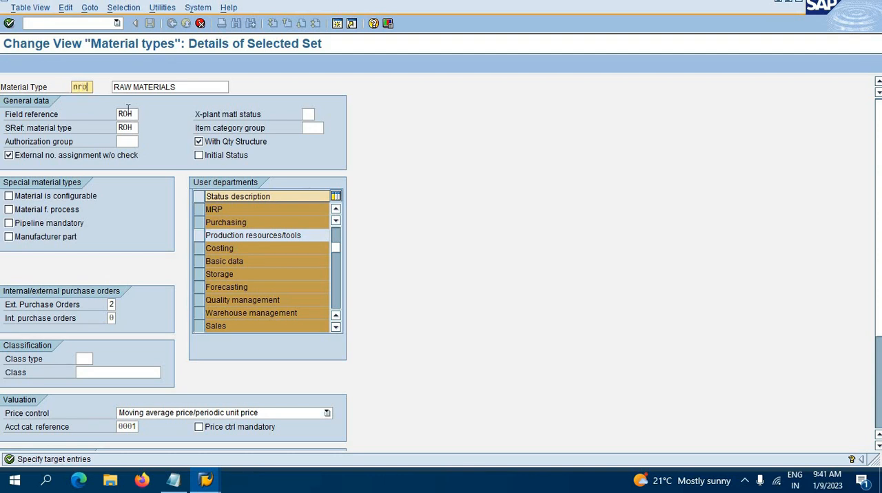
pyautogui.write('h')
pyautogui.press('BackSpace')
pyautogui.press('BackSpace')
pyautogui.press('BackSpace')
pyautogui.press('BackSpace')
pyautogui.write('NROH')
# Extend the new material type's description to RAW MATERIALS FOR NIKE
pyautogui.click(181, 87)
pyautogui.write('FO')
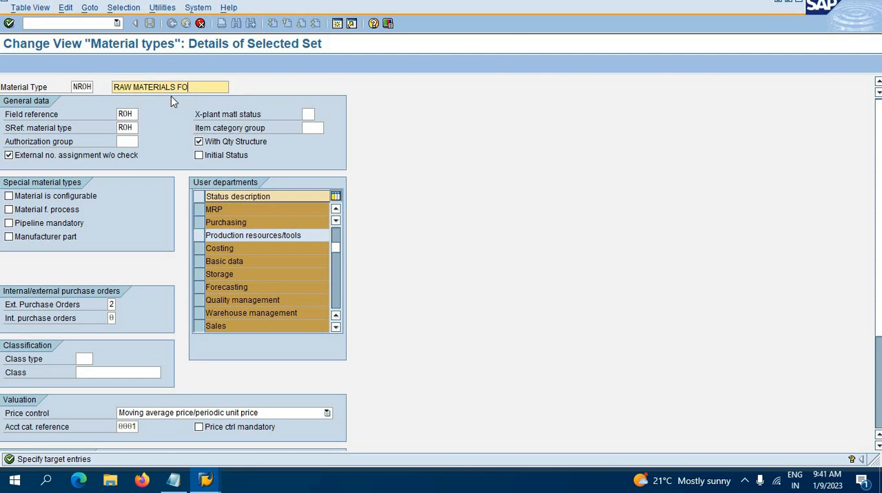
pyautogui.write('R NIKE')
# Examine the possible values for cross-plant material status and item category group without choosing any
pyautogui.click(314, 113)
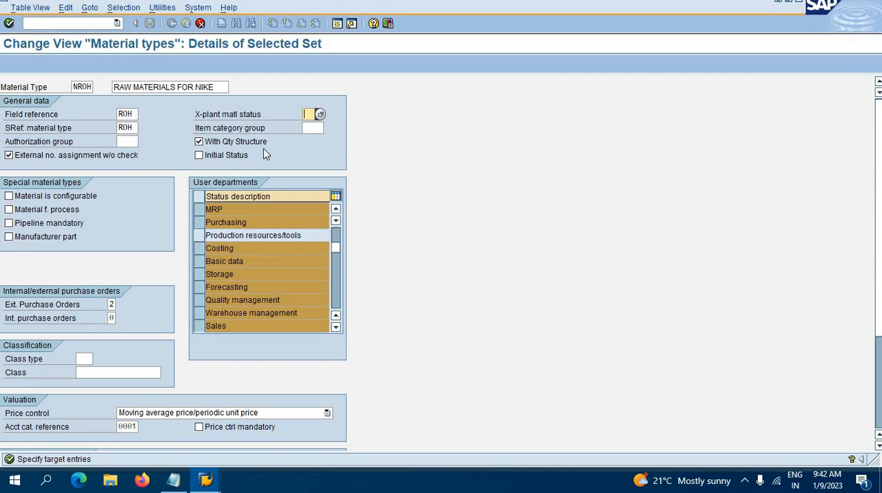
pyautogui.click(321, 115)
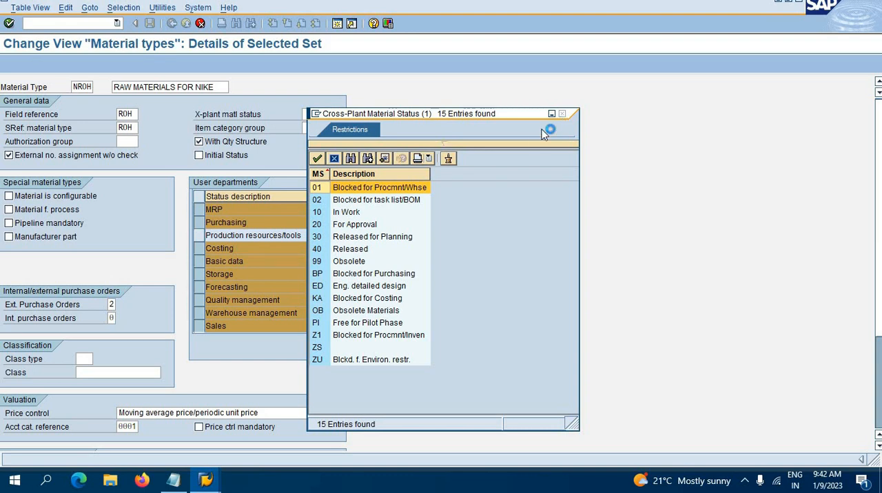
pyautogui.click(562, 114)
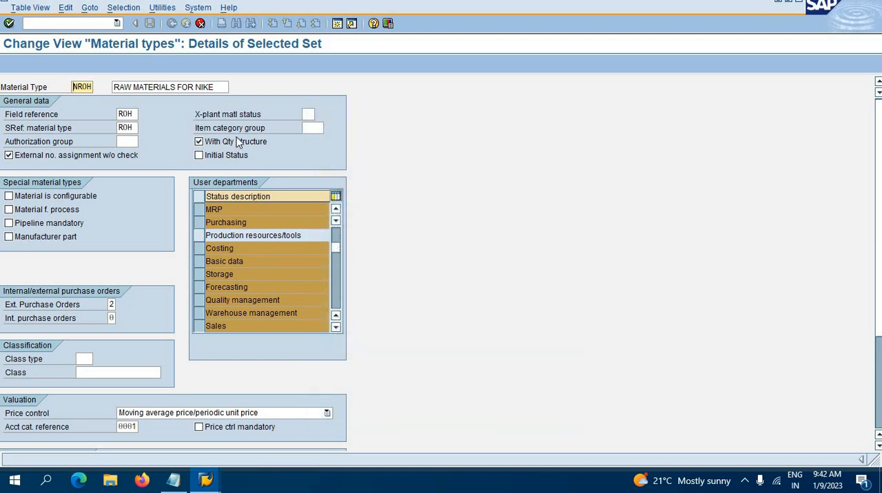
pyautogui.click(316, 129)
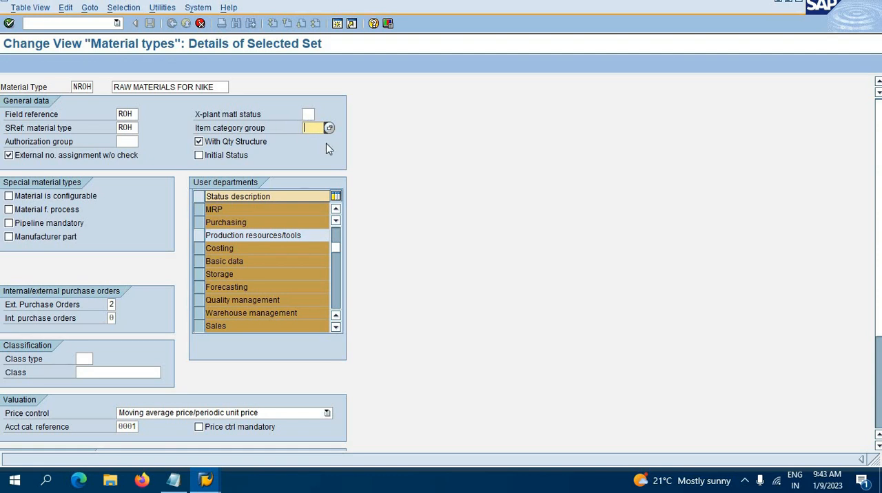
pyautogui.click(200, 142)
pyautogui.click(329, 128)
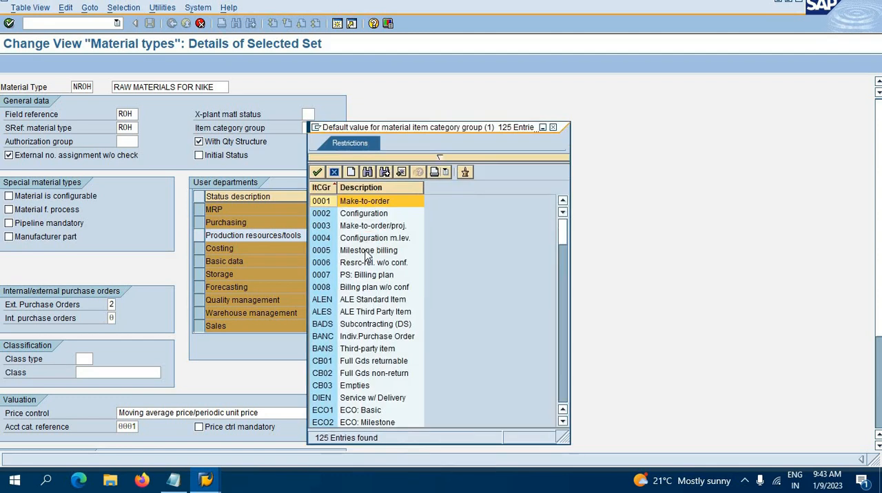
pyautogui.scroll(-2, 372, 276)
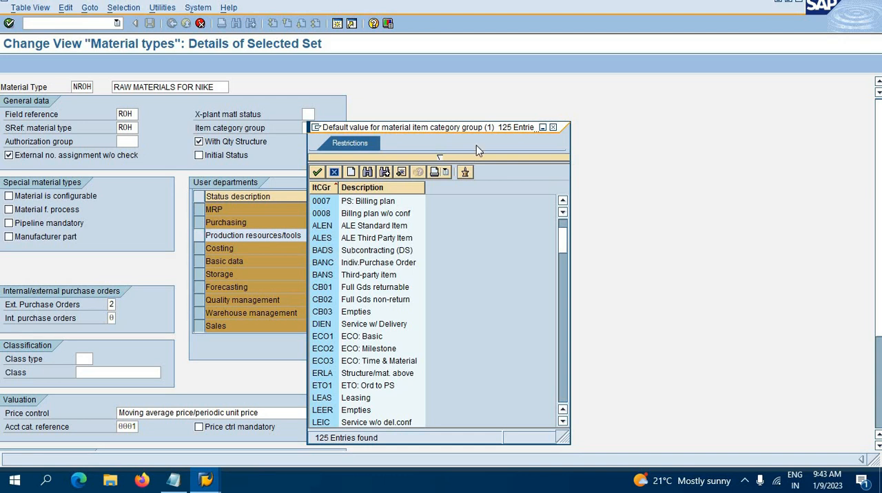
pyautogui.click(553, 128)
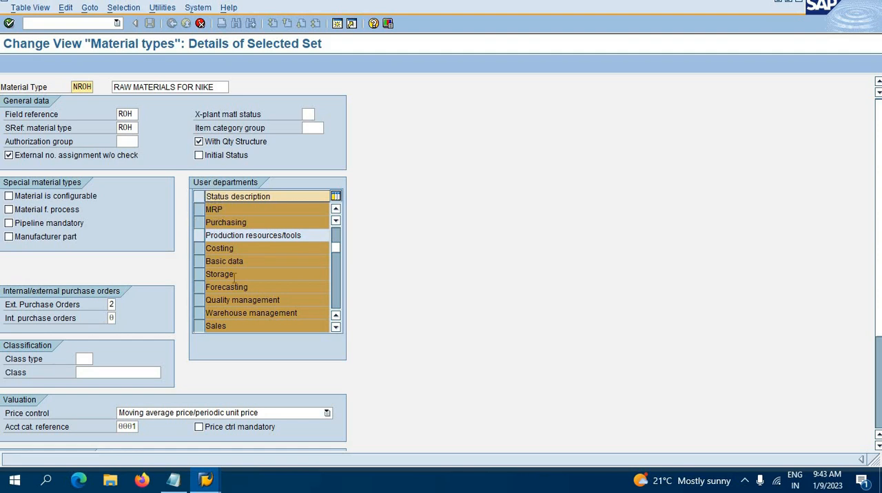
# Review the user departments selected for the new material type
pyautogui.click(335, 315)
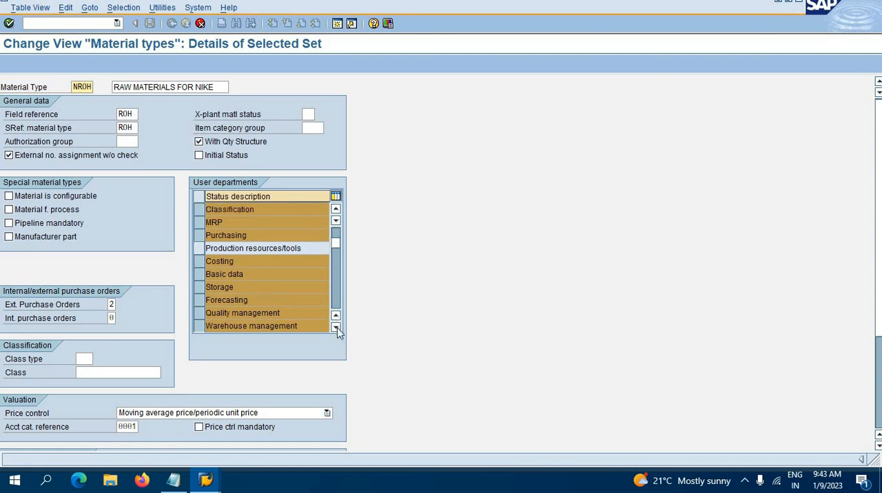
pyautogui.click(336, 315)
pyautogui.click(336, 328)
pyautogui.click(336, 327)
pyautogui.click(336, 328)
pyautogui.click(336, 327)
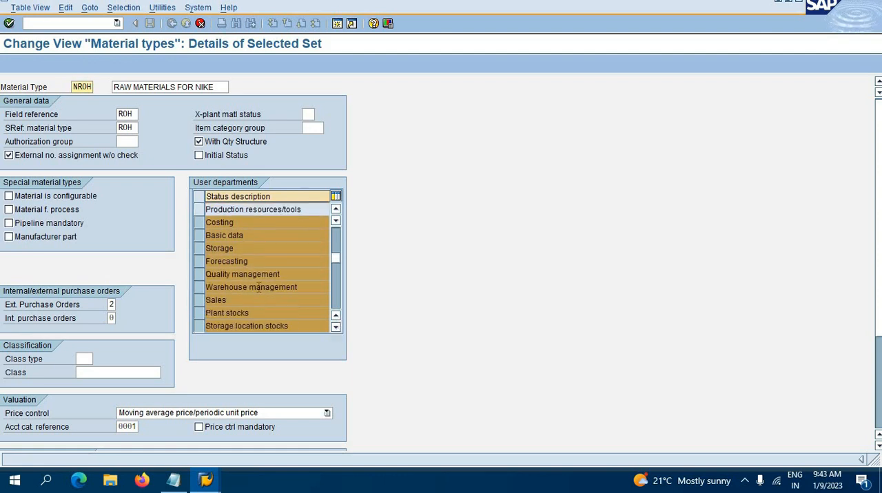
# Add Work scheduling and Production resources/tools to the selected user departments of material type NROH
pyautogui.click(336, 210)
pyautogui.click(336, 210)
pyautogui.click(336, 210)
pyautogui.click(336, 211)
pyautogui.click(337, 210)
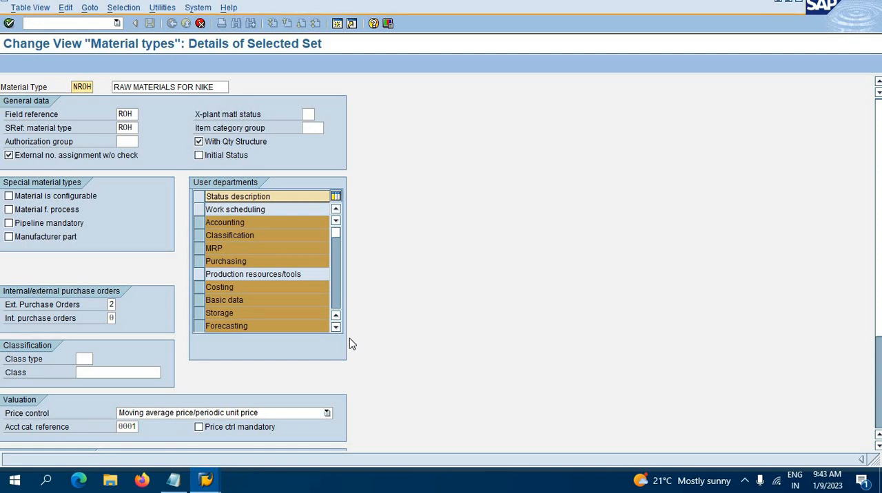
pyautogui.scroll(-1, 346, 357)
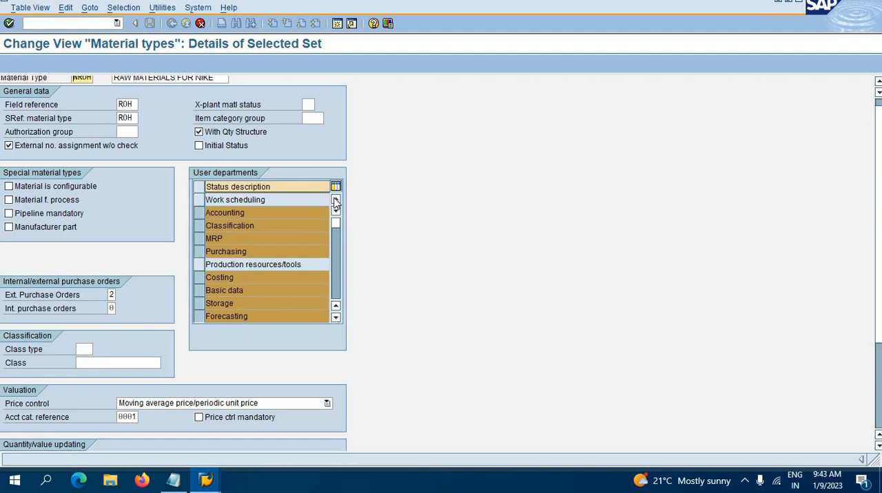
pyautogui.click(198, 200)
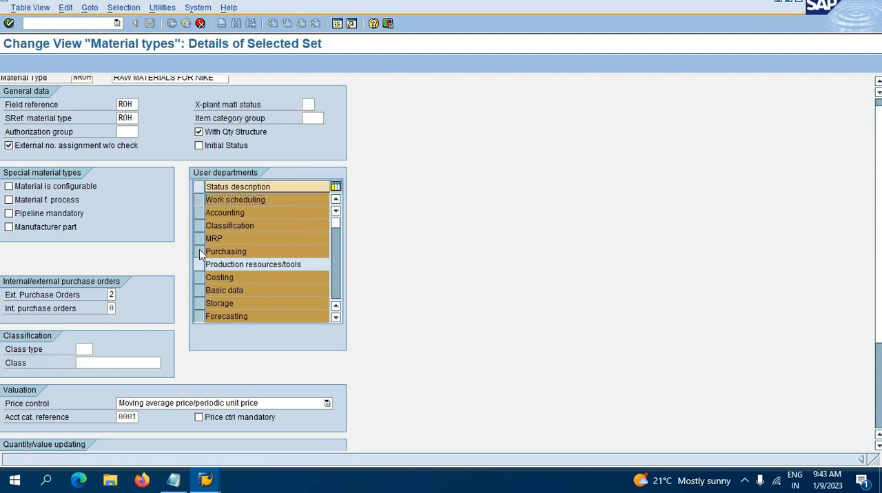
pyautogui.click(198, 267)
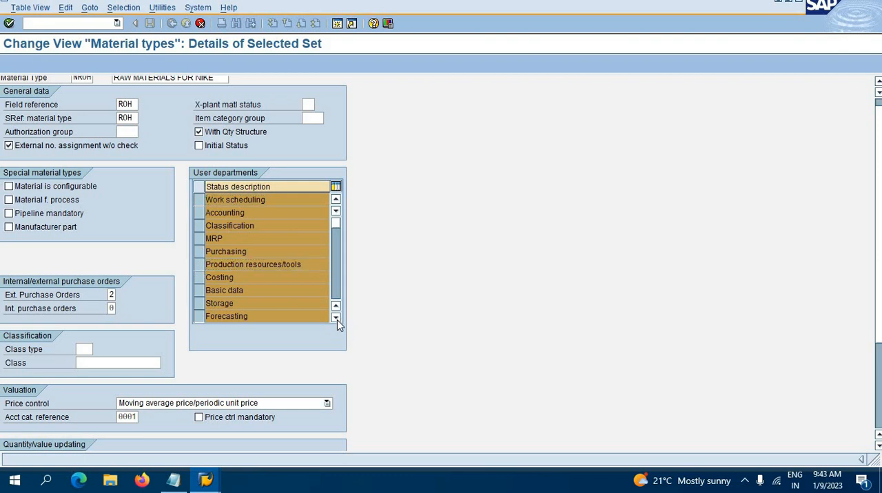
pyautogui.click(336, 319)
pyautogui.click(336, 318)
pyautogui.click(335, 318)
pyautogui.click(335, 318)
pyautogui.click(336, 318)
pyautogui.click(336, 319)
pyautogui.click(335, 318)
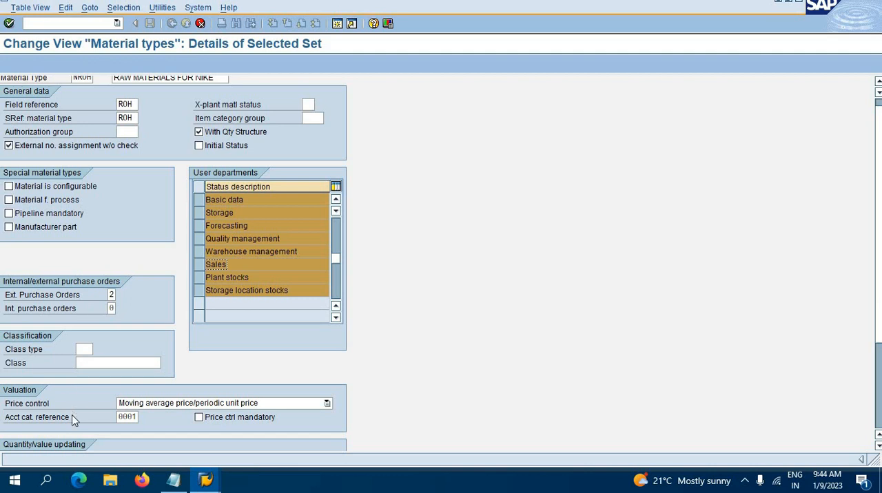
pyautogui.scroll(-1, 79, 430)
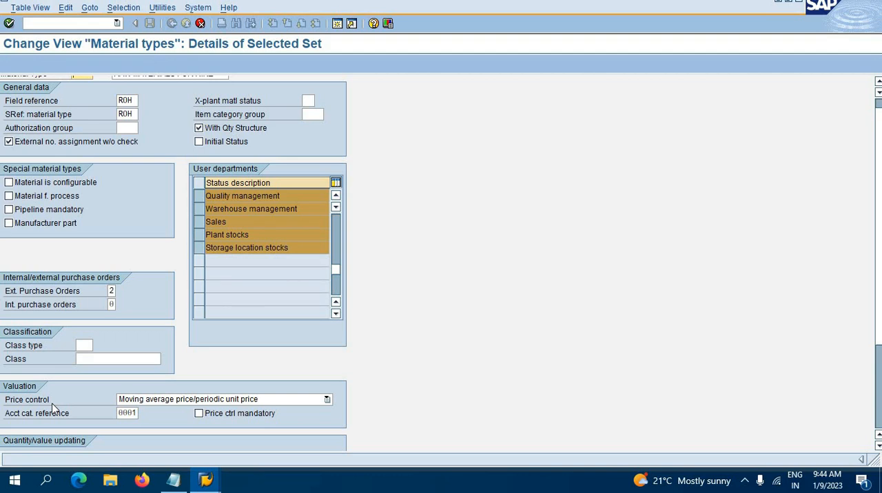
# Switch to the master data notes in Notepad and add a "price control" heading below the external number ranges line
pyautogui.click(174, 484)
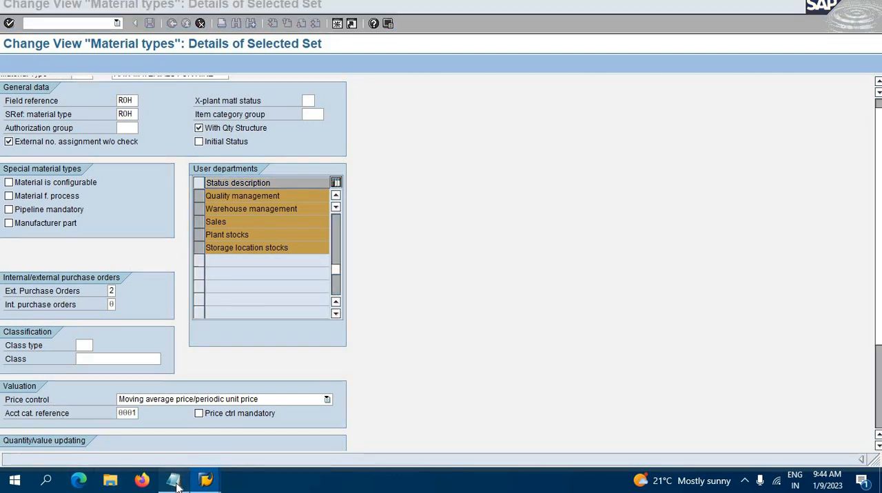
pyautogui.click(6, 271)
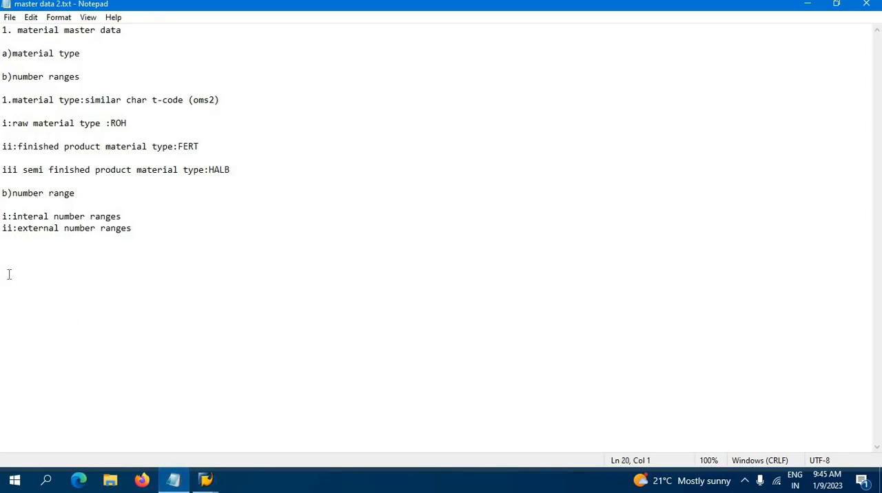
pyautogui.write('price ')
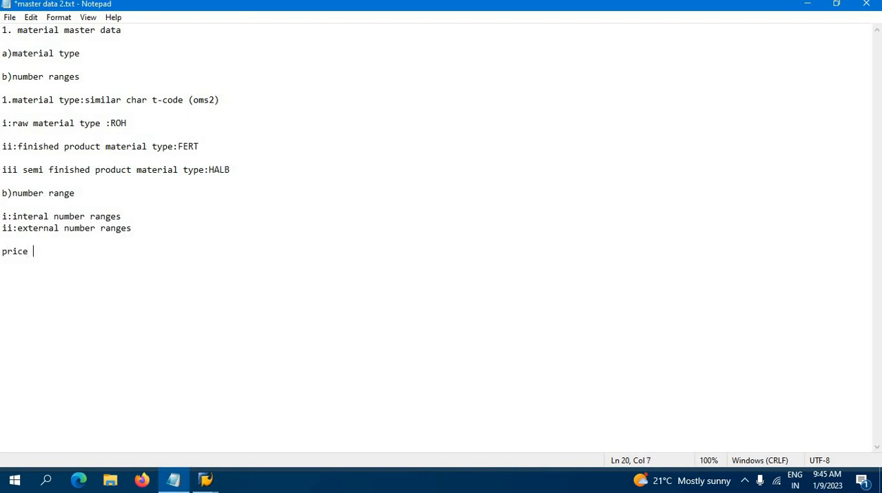
pyautogui.write('control')
pyautogui.press('Return')
pyautogui.press('Return')
# List "standard" and "moving average price" on separate lines under the price control heading
pyautogui.write('standard')
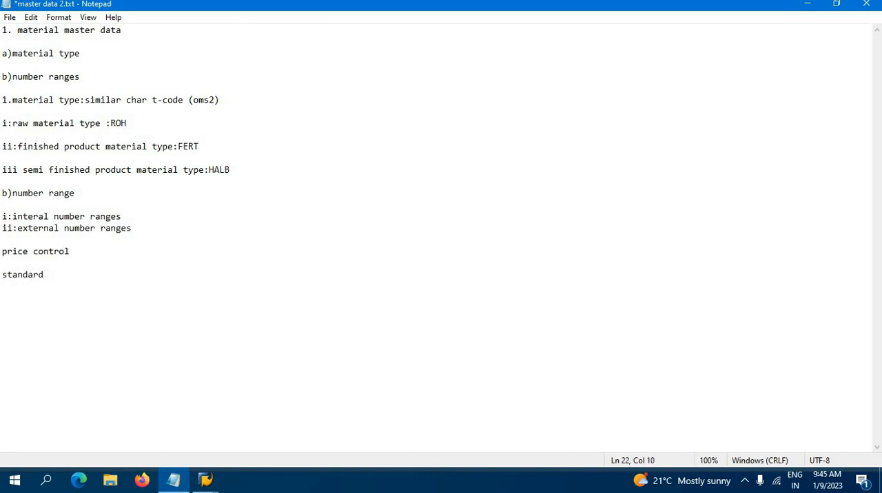
pyautogui.press('Return')
pyautogui.write('moving average ')
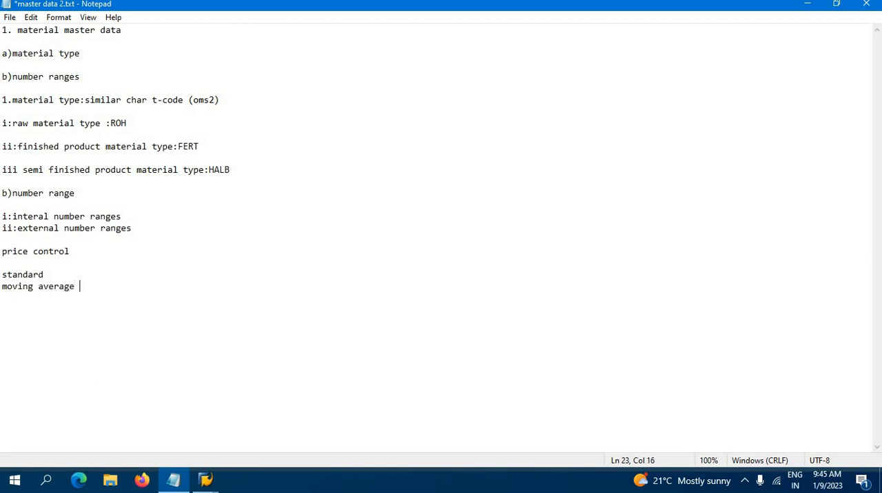
pyautogui.write('price')
# Append ":s" to the standard line and ":v" to the moving average price line, separating them with a blank line
pyautogui.press('Up')
pyautogui.write(':s')
pyautogui.press('Down')
pyautogui.press('Right')
pyautogui.press('Right')
pyautogui.press('Right')
pyautogui.press('Right')
pyautogui.press('Right')
pyautogui.press('Right')
pyautogui.press('Right')
pyautogui.press('Right')
pyautogui.press('Right')
pyautogui.press('Right')
pyautogui.write(':v')
pyautogui.click(86, 272)
pyautogui.press('Return')
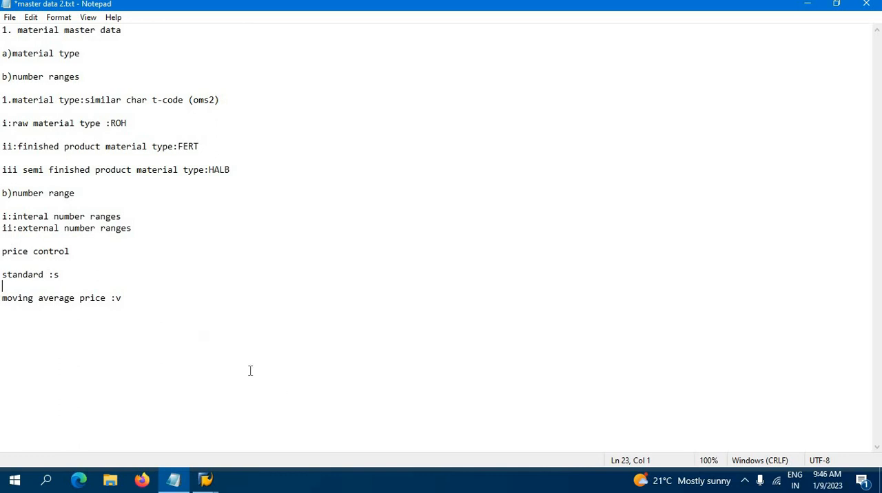
# Add a "formula" heading below the moving average price line, separated by a blank line
pyautogui.click(62, 339)
pyautogui.click(122, 298)
pyautogui.press('Return')
pyautogui.press('Return')
pyautogui.write('formula')
pyautogui.press('Return')
# Write "MAP:TOTAL QTY+TOTAL PRICE/TOTAL QTY" under the formula heading
pyautogui.write('MAP:TOTAL')
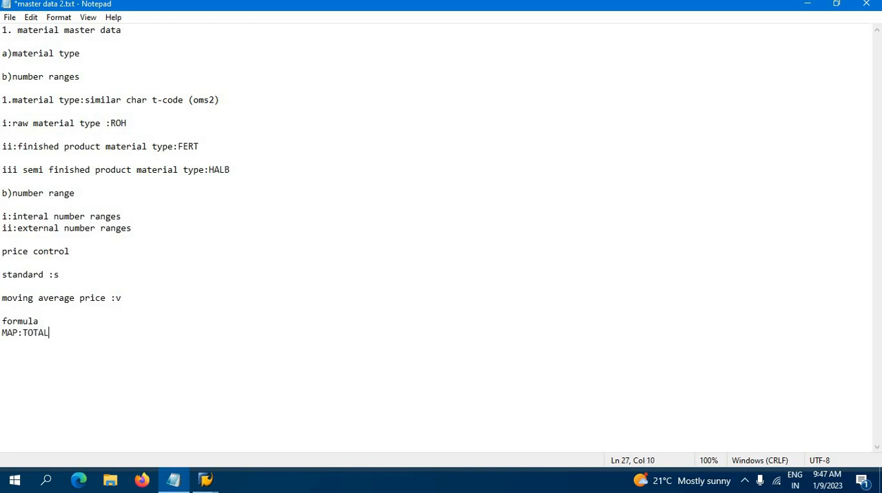
pyautogui.write(' QTY+TOTAL PRICE')
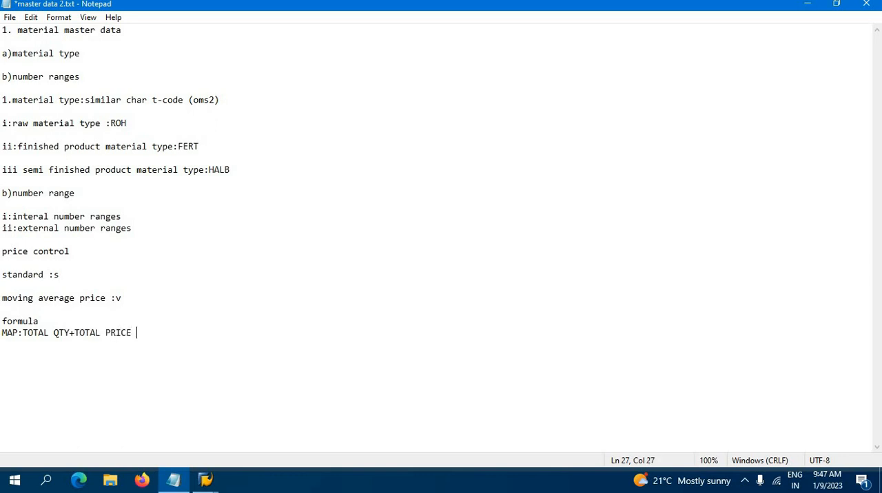
pyautogui.press('BackSpace')
pyautogui.write('?TOT')
pyautogui.write('AL QTY')
pyautogui.press('BackSpace')
pyautogui.press('BackSpace')
pyautogui.press('BackSpace')
pyautogui.press('BackSpace')
pyautogui.press('BackSpace')
pyautogui.press('BackSpace')
pyautogui.press('BackSpace')
pyautogui.press('BackSpace')
pyautogui.press('BackSpace')
pyautogui.press('BackSpace')
pyautogui.write('/TOTAL QTY')
pyautogui.moveTo(221, 334); pyautogui.dragTo(22, 352)
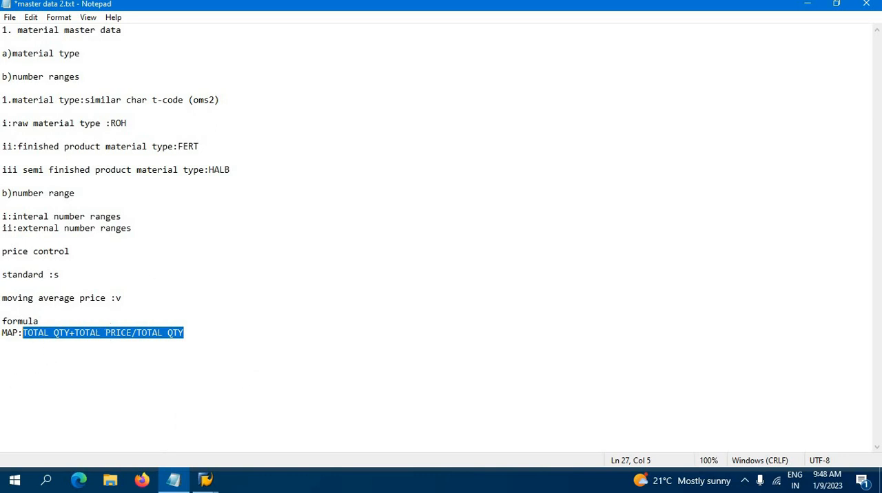
pyautogui.moveTo(12, 299); pyautogui.dragTo(88, 305)
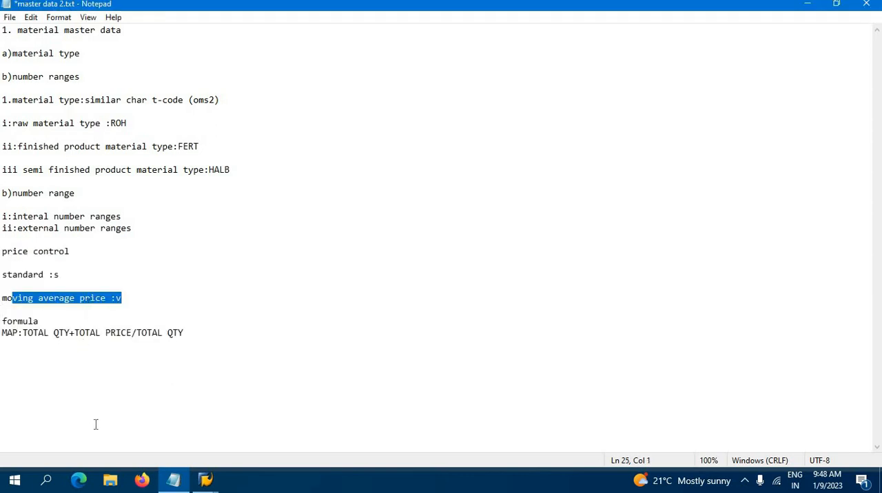
# Switch back to SAP and review the valuation, quantity/value updating and retail-specific settings of material type NROH
pyautogui.click(206, 480)
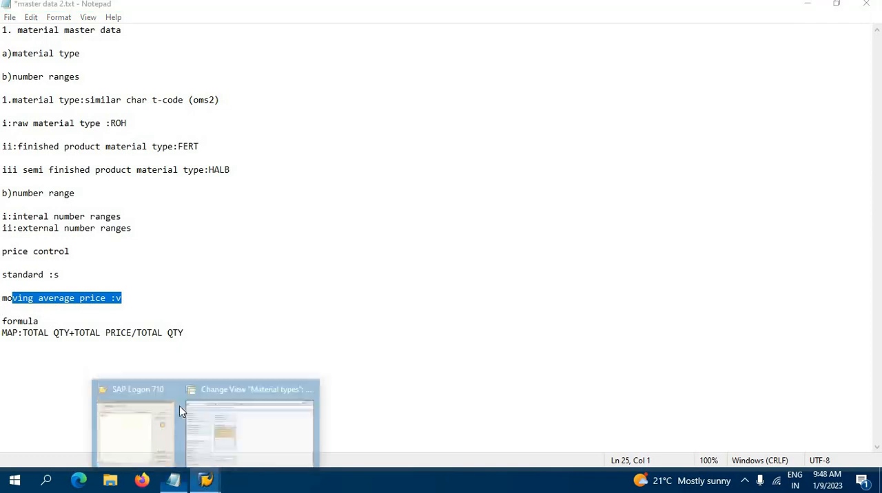
pyautogui.click(221, 417)
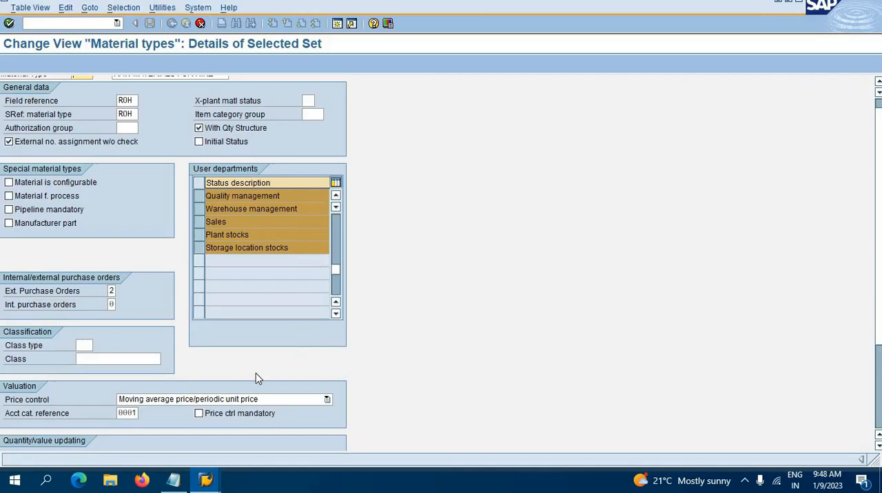
pyautogui.scroll(-1, 114, 411)
pyautogui.scroll(-5, 114, 411)
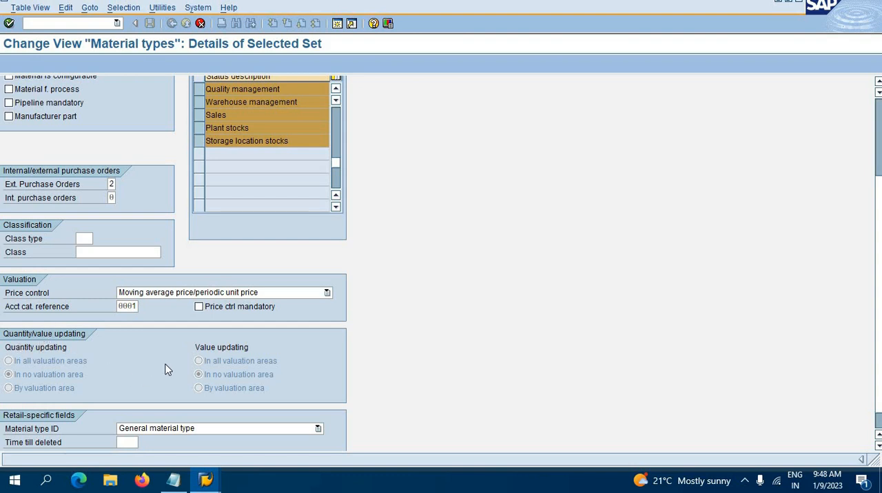
pyautogui.scroll(-1, 165, 370)
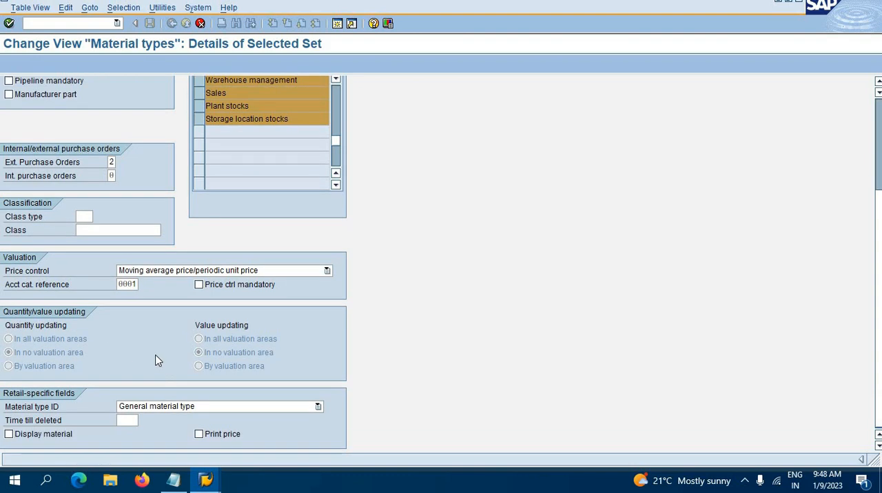
pyautogui.scroll(6, 157, 360)
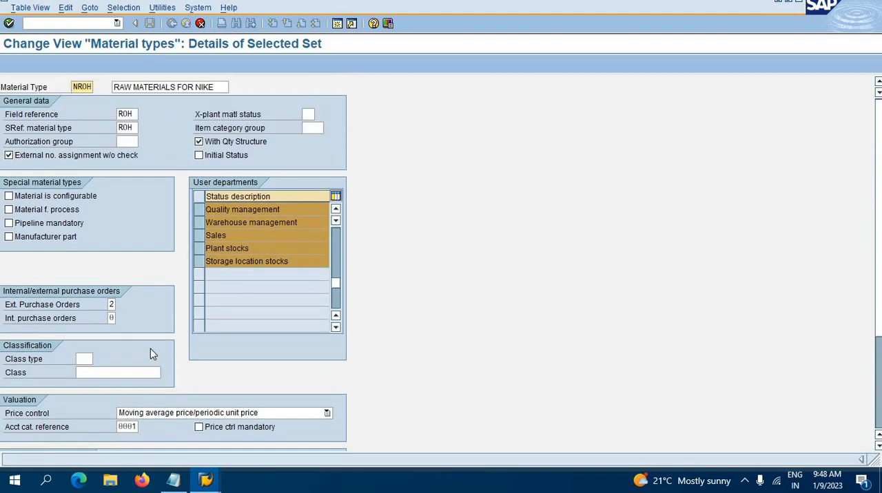
pyautogui.scroll(-6, 149, 350)
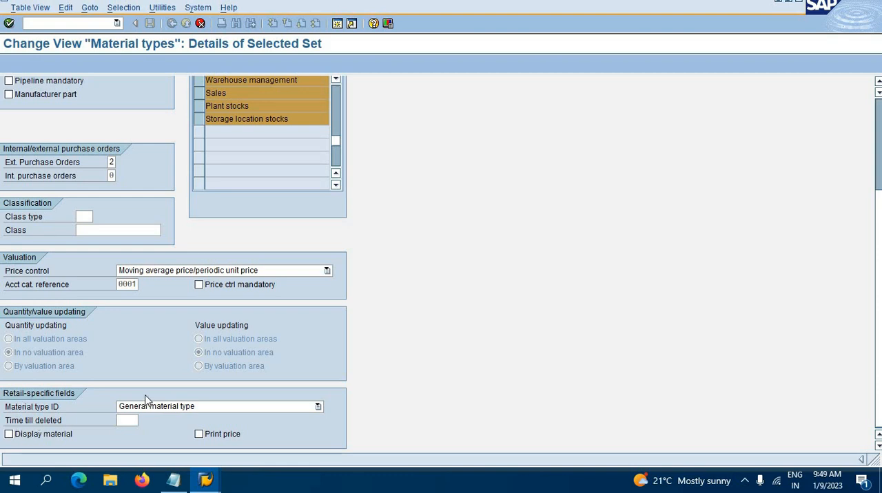
pyautogui.scroll(5, 146, 400)
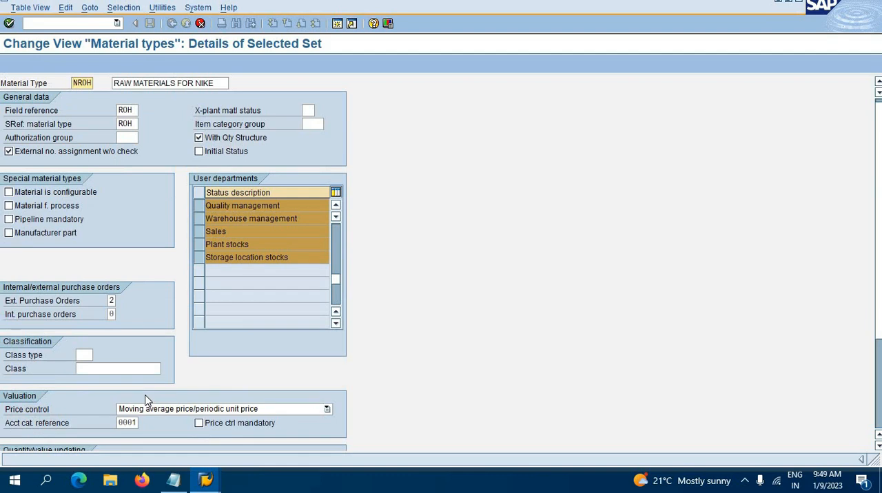
# Confirm the copied material type NROH together with its quantity/value updating and dependent entries
pyautogui.click(271, 324)
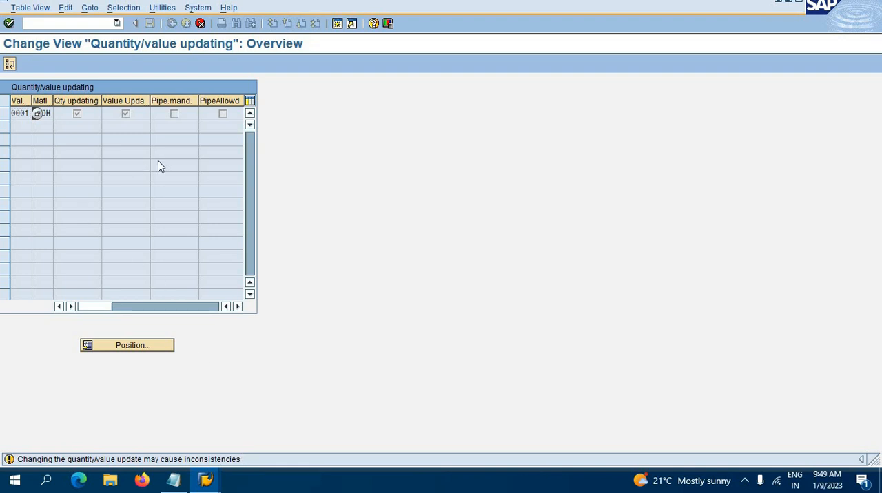
pyautogui.press('Return')
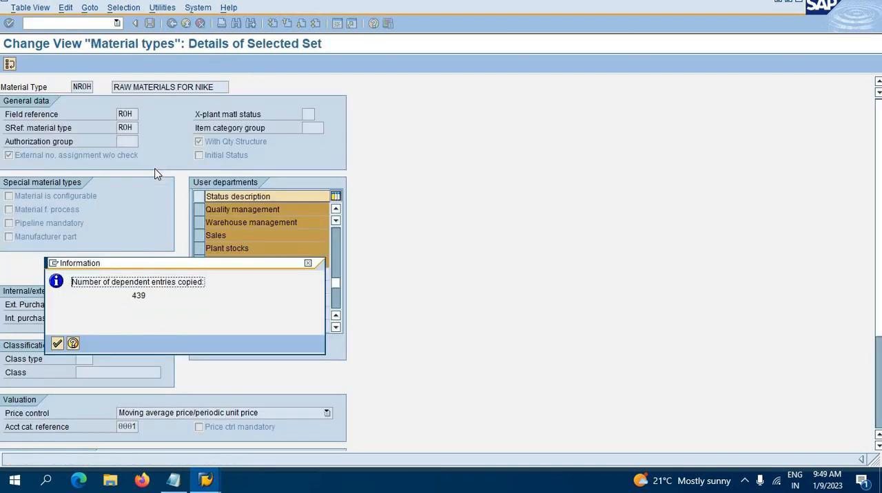
pyautogui.press('Return')
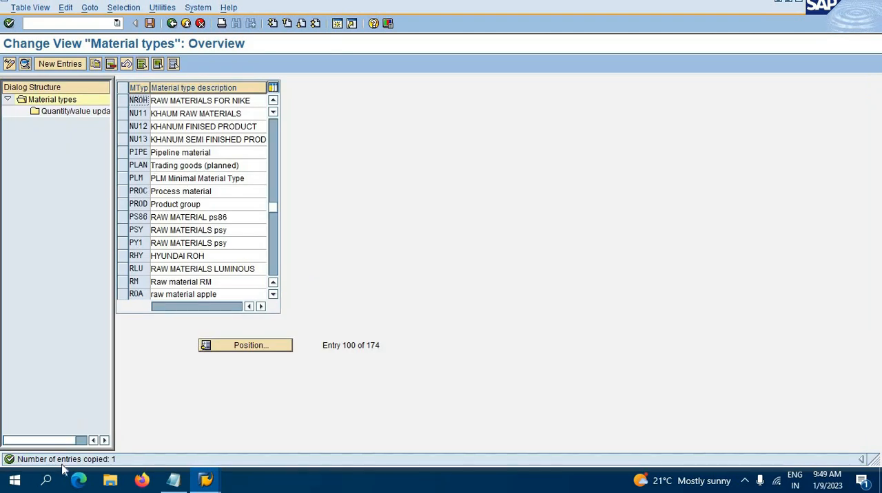